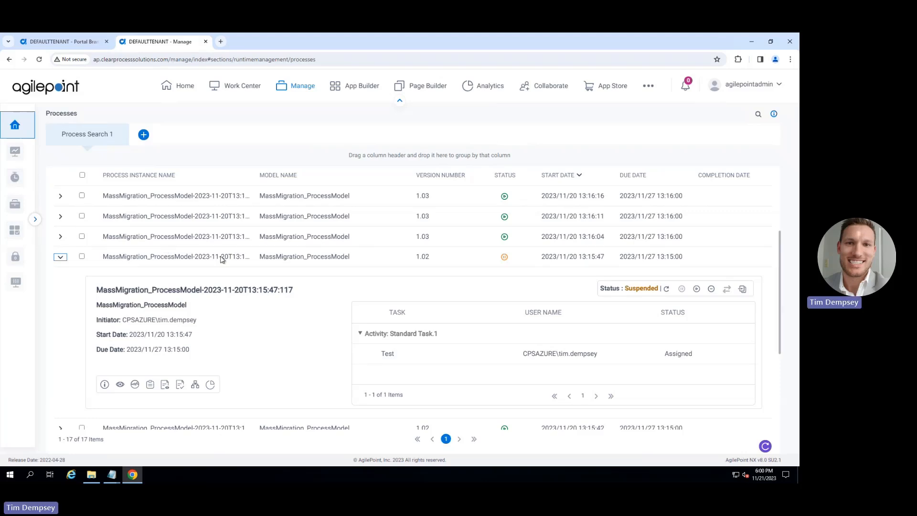
Step: Collapse the details of the suspended version 1.02 process instance and review the versions and statuses in the process list
{"action": "left_click", "coordinate": [61, 258]}
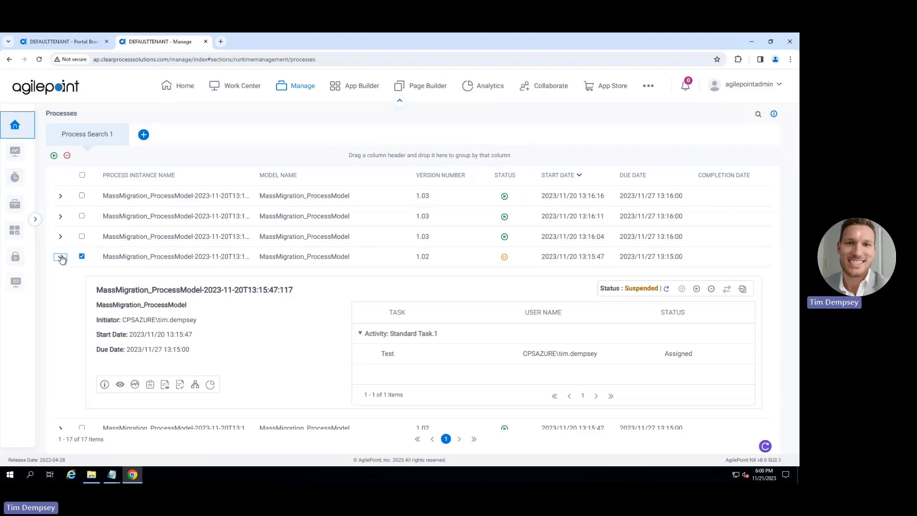
{"action": "left_click", "coordinate": [62, 258]}
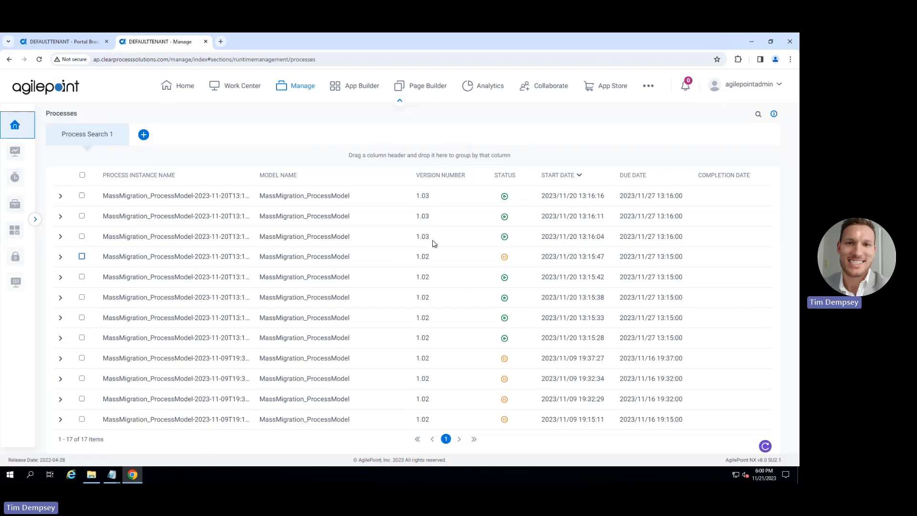
{"action": "scroll", "coordinate": [432, 242], "scroll_direction": "up", "scroll_amount": 2}
{"action": "scroll", "coordinate": [432, 243], "scroll_direction": "up", "scroll_amount": 1}
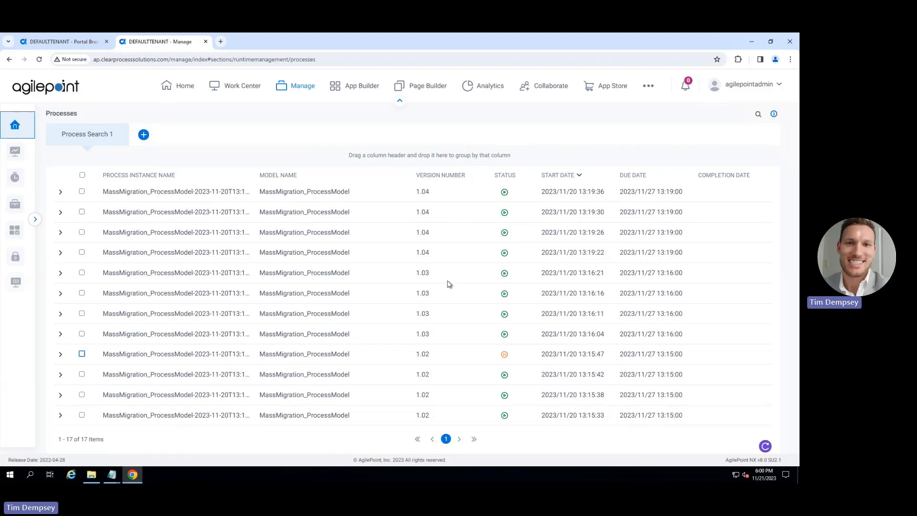
{"action": "scroll", "coordinate": [449, 285], "scroll_direction": "down", "scroll_amount": 1}
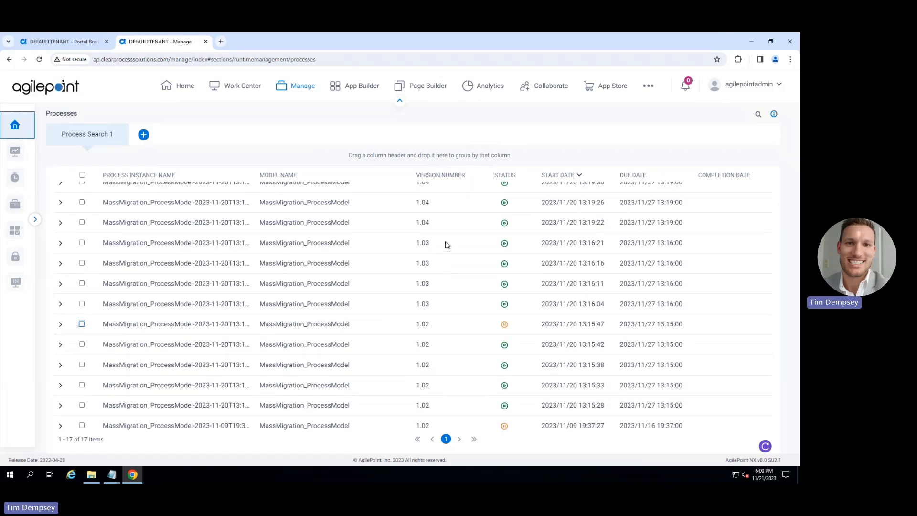
{"action": "scroll", "coordinate": [442, 291], "scroll_direction": "down", "scroll_amount": 3}
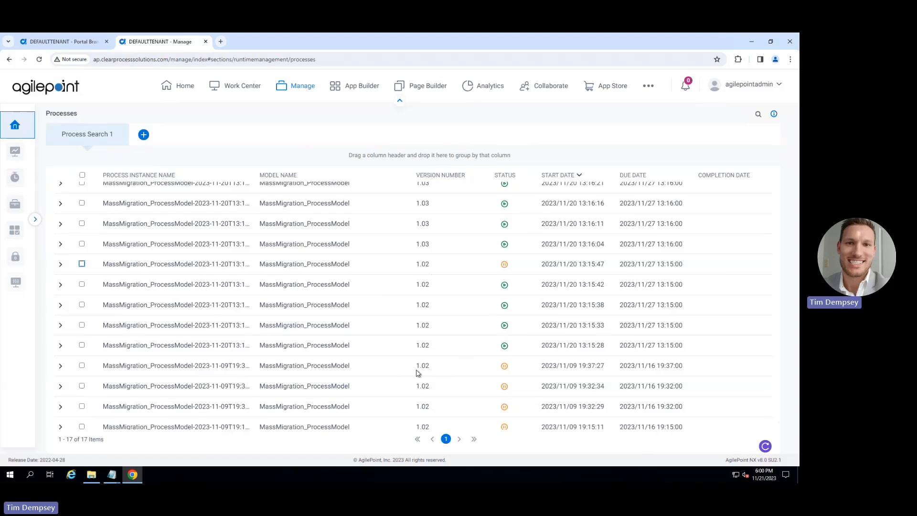
{"action": "scroll", "coordinate": [416, 372], "scroll_direction": "down", "scroll_amount": 1}
{"action": "scroll", "coordinate": [423, 354], "scroll_direction": "up", "scroll_amount": 2}
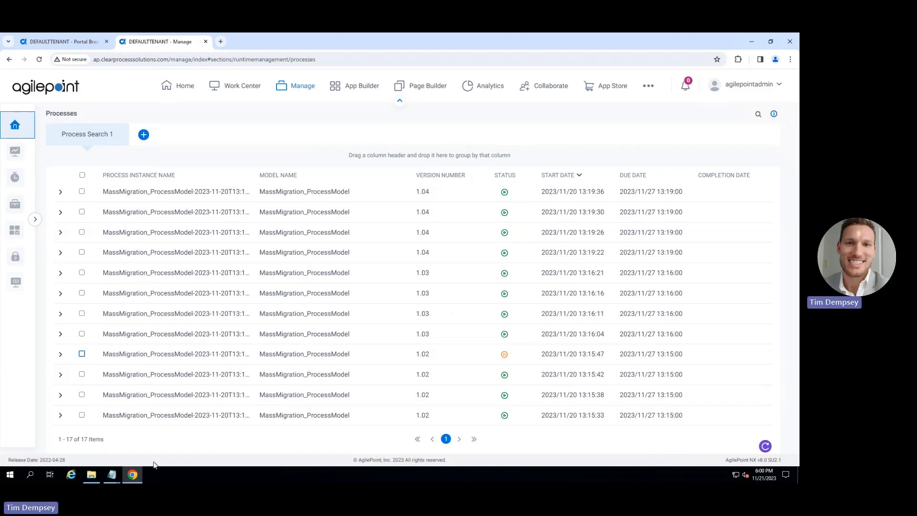
Step: Check step 1 about saving the instruction file in the Notepad notes, then return to the process list
{"action": "mouse_move", "coordinate": [115, 476]}
{"action": "left_click", "coordinate": [82, 452]}
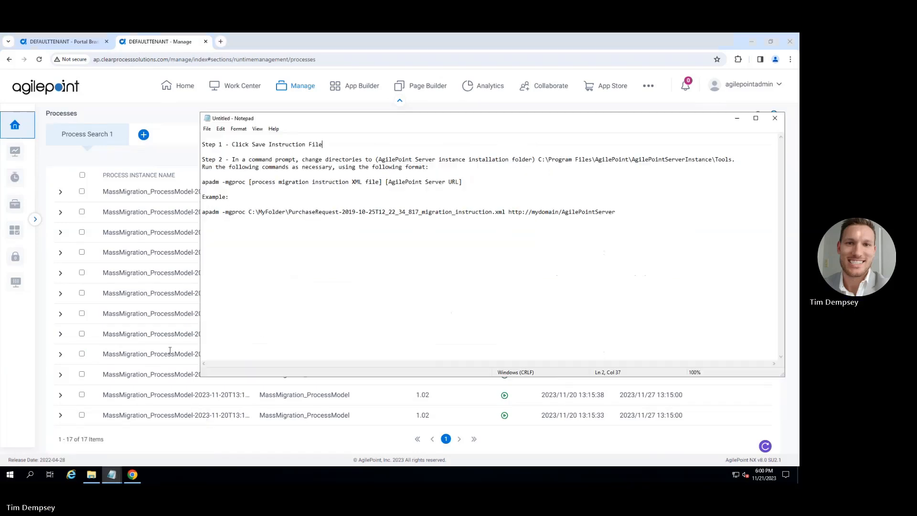
{"action": "left_click_drag", "start_coordinate": [324, 144], "coordinate": [206, 148]}
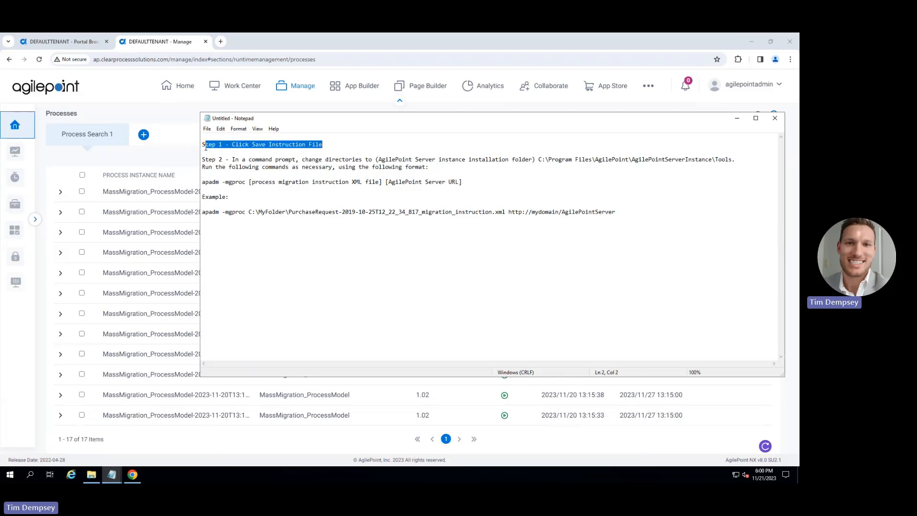
{"action": "left_click", "coordinate": [737, 118]}
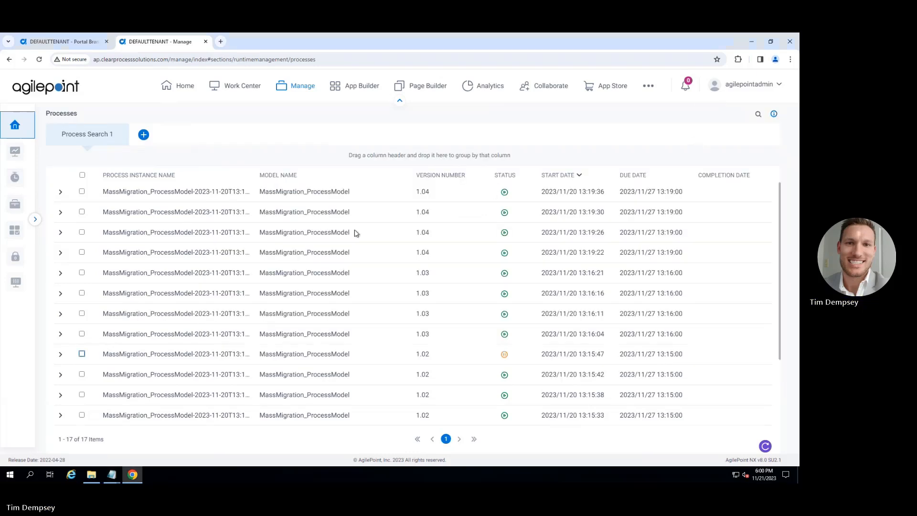
Step: Start migrating the suspended MassMigration_ProcessModel instance started 2023/11/20 13:15:47 to process model version 1.04
{"action": "left_click", "coordinate": [61, 353]}
{"action": "scroll", "coordinate": [421, 380], "scroll_direction": "down", "scroll_amount": 1}
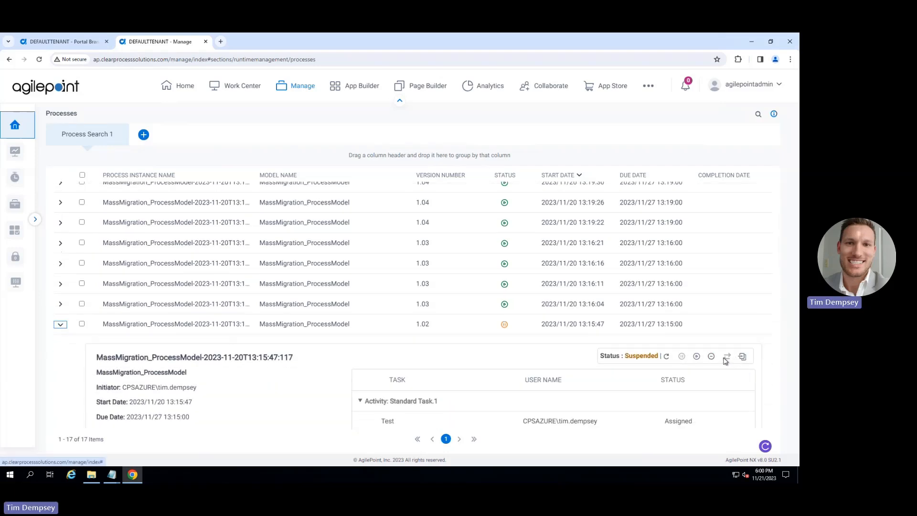
{"action": "scroll", "coordinate": [738, 349], "scroll_direction": "down", "scroll_amount": 1}
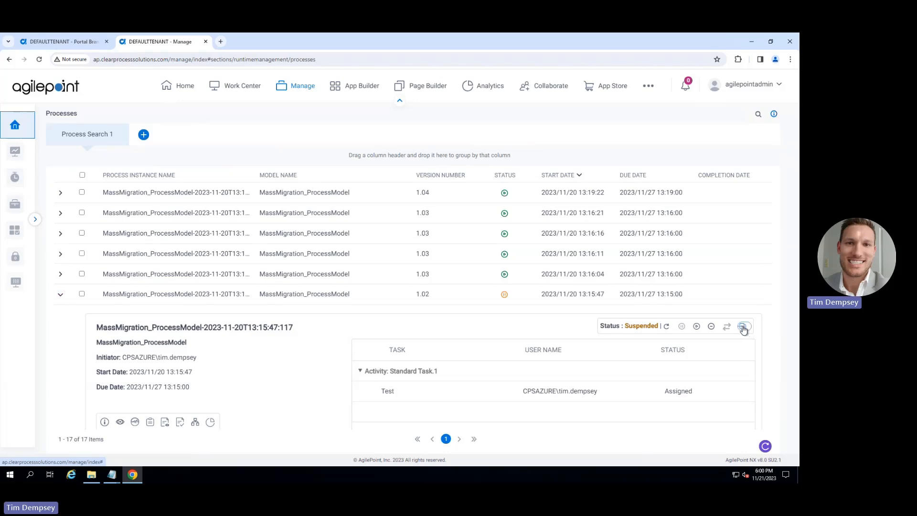
{"action": "left_click", "coordinate": [743, 328]}
{"action": "left_click", "coordinate": [423, 298]}
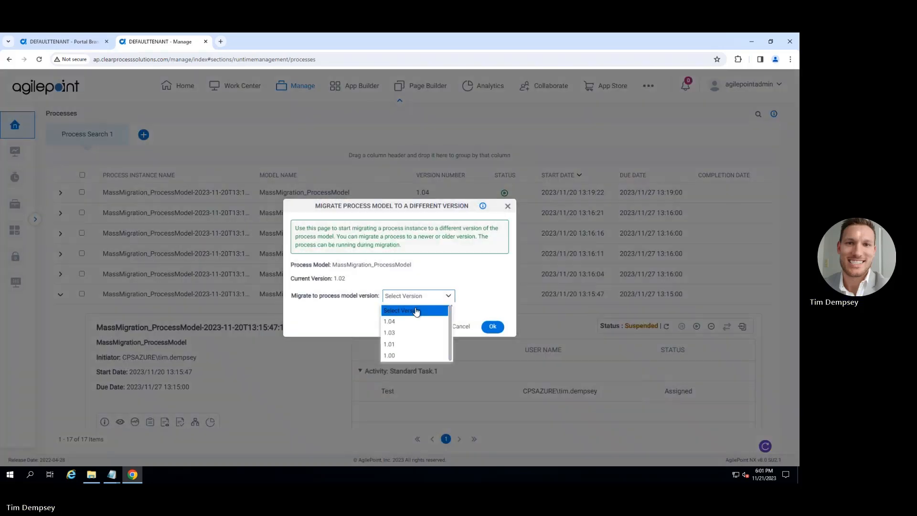
{"action": "left_click", "coordinate": [405, 320]}
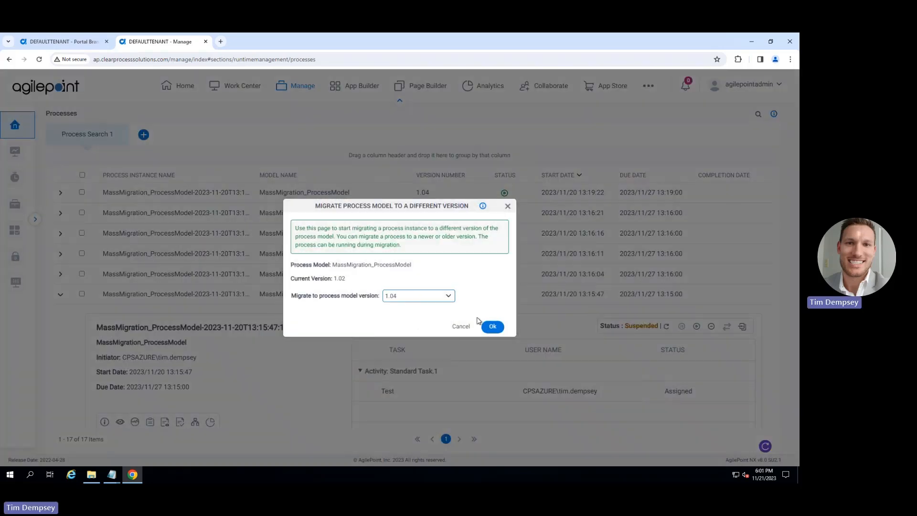
{"action": "left_click", "coordinate": [490, 329]}
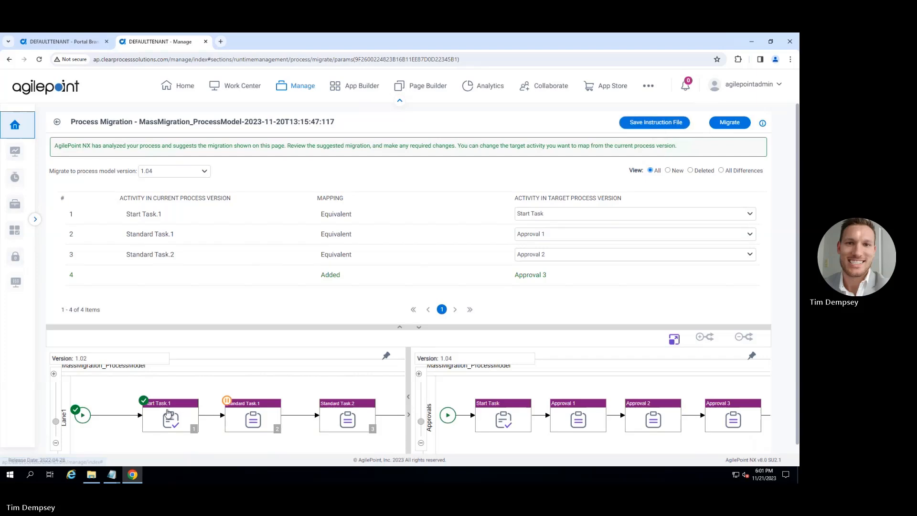
Step: Bring up the Notepad notes and open Command Prompt as administrator, placing its window below the step 2 instructions
{"action": "left_click", "coordinate": [86, 457]}
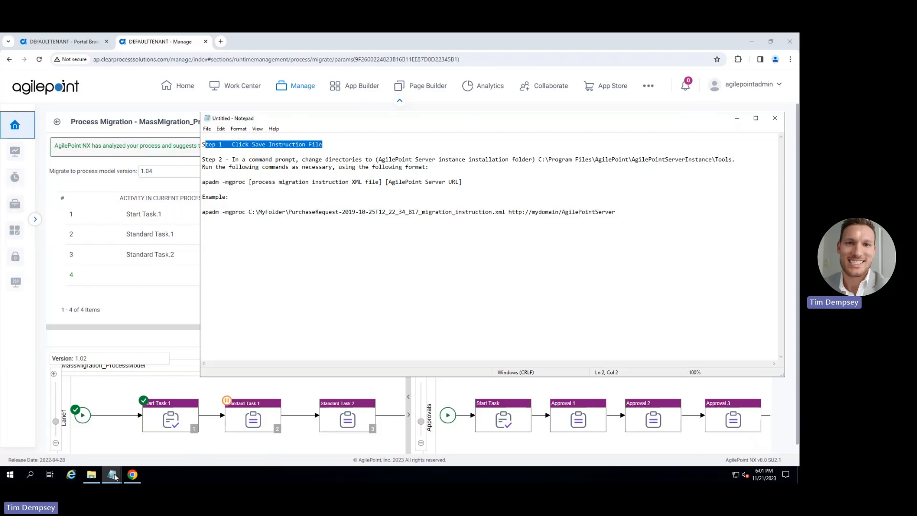
{"action": "left_click", "coordinate": [31, 474]}
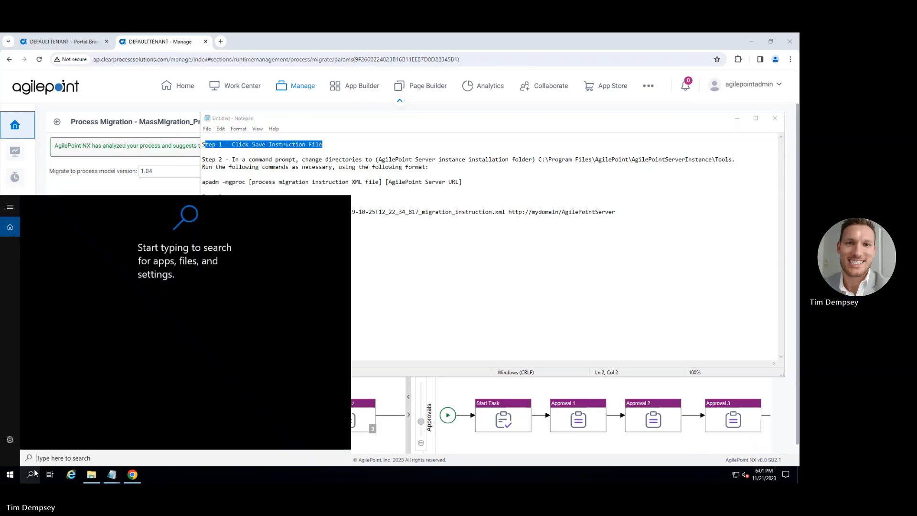
{"action": "type", "text": "comm"}
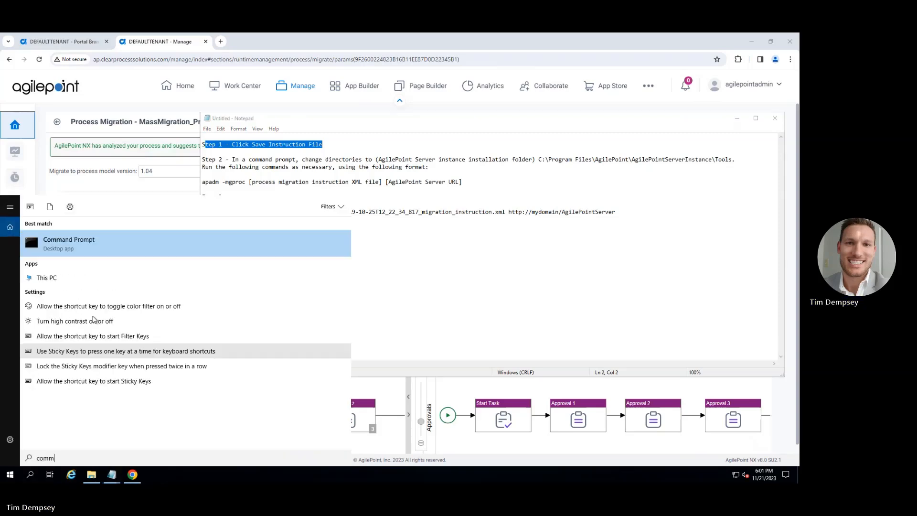
{"action": "right_click", "coordinate": [99, 254]}
{"action": "left_click", "coordinate": [120, 262]}
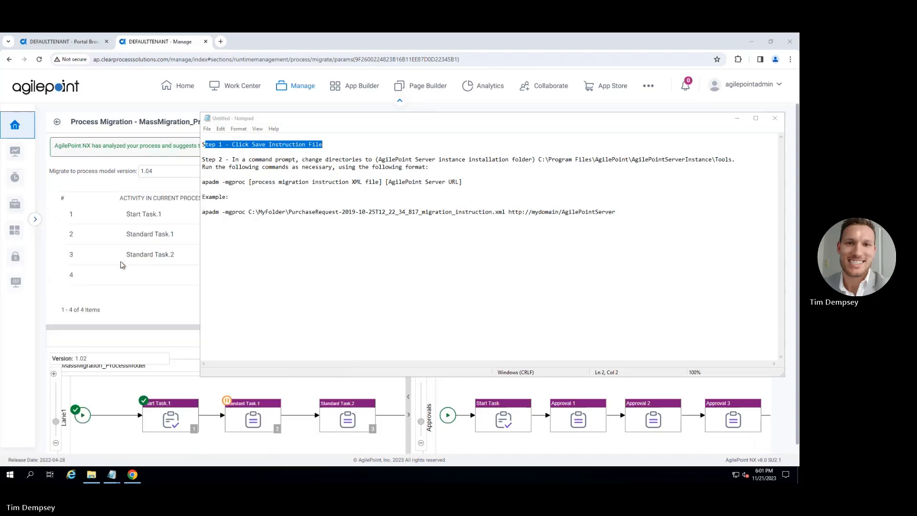
{"action": "left_click_drag", "start_coordinate": [197, 51], "coordinate": [383, 200]}
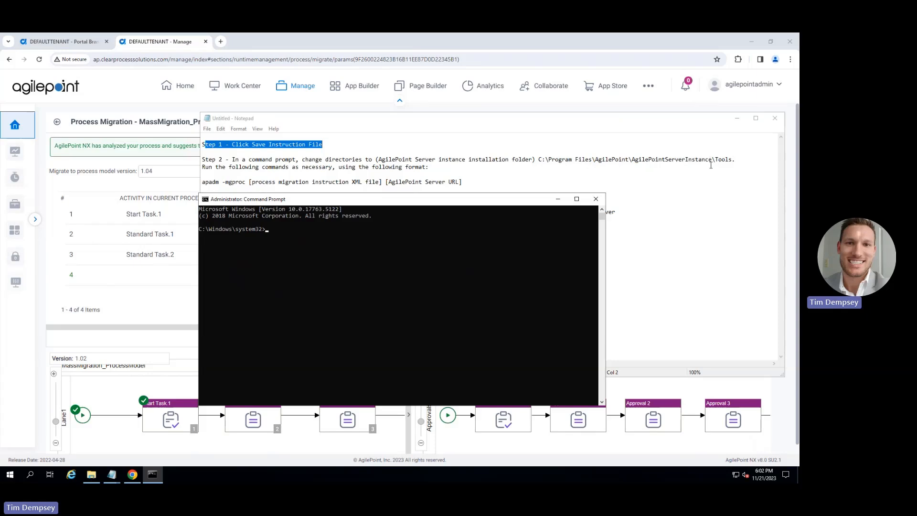
{"action": "left_click", "coordinate": [270, 230]}
Step: Copy the Tools folder path from the notes and change the Command Prompt directory to C:\Program Files\AgilePoint\AgilePointServerInstance\Tools
{"action": "left_click", "coordinate": [670, 178]}
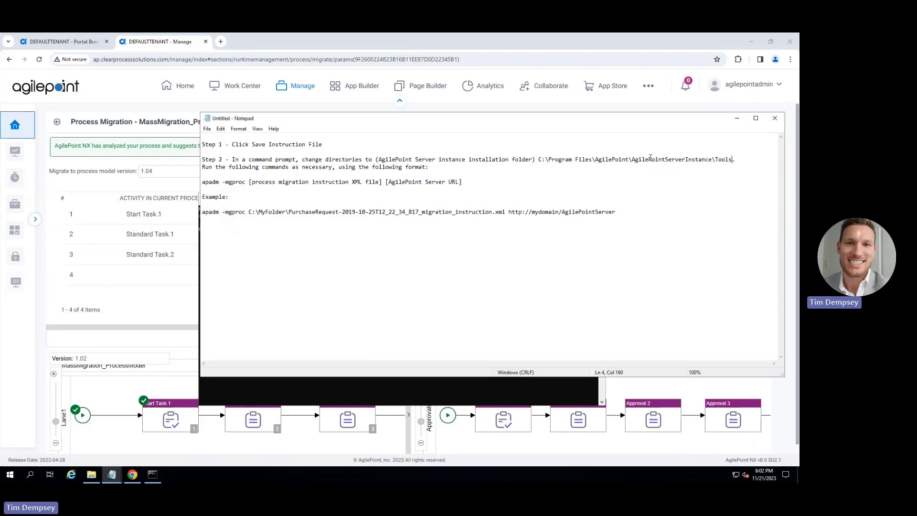
{"action": "left_click_drag", "start_coordinate": [732, 160], "coordinate": [539, 162]}
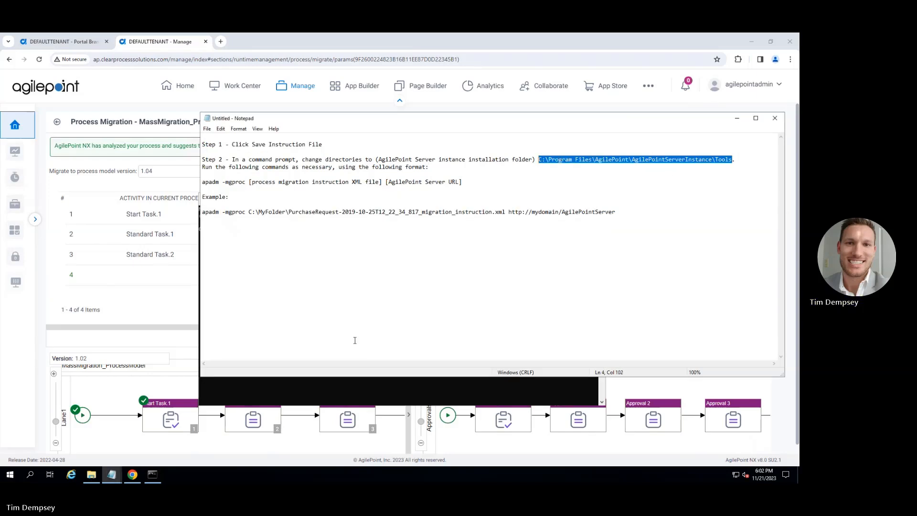
{"action": "left_click", "coordinate": [327, 387]}
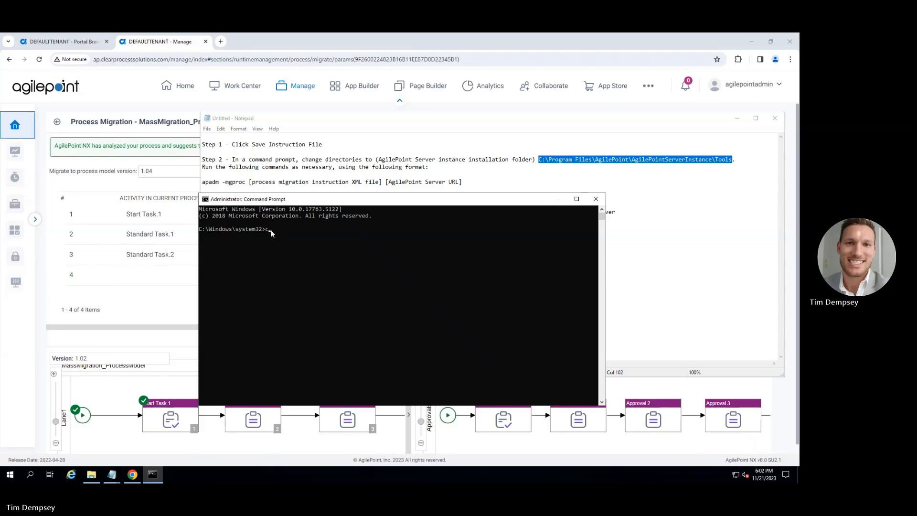
{"action": "type", "text": "cd"}
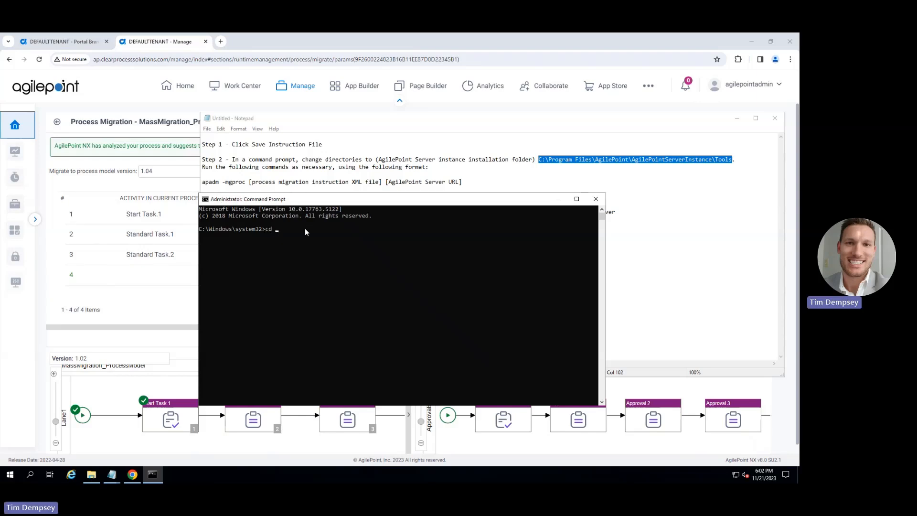
{"action": "type", "text": "C:\\Program Files\\AgilePoint\\AgilePointServerInstance\\Tools"}
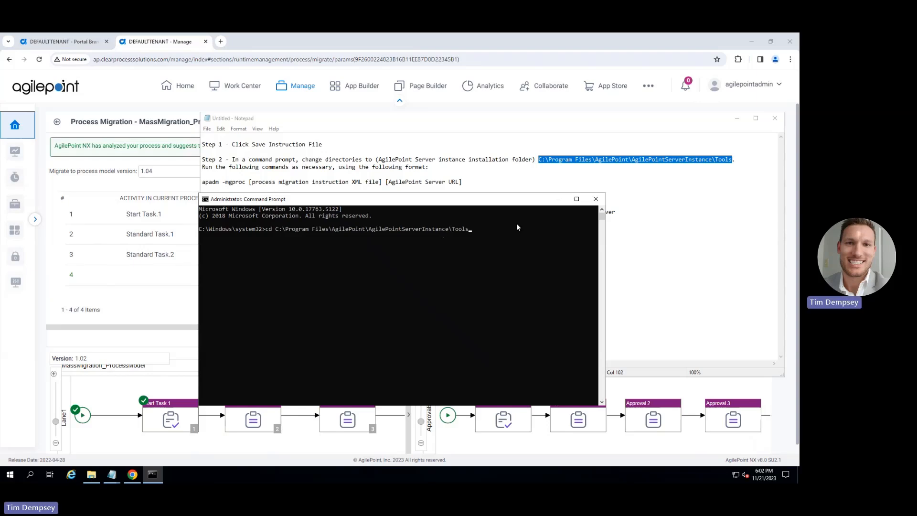
{"action": "key", "text": "Return"}
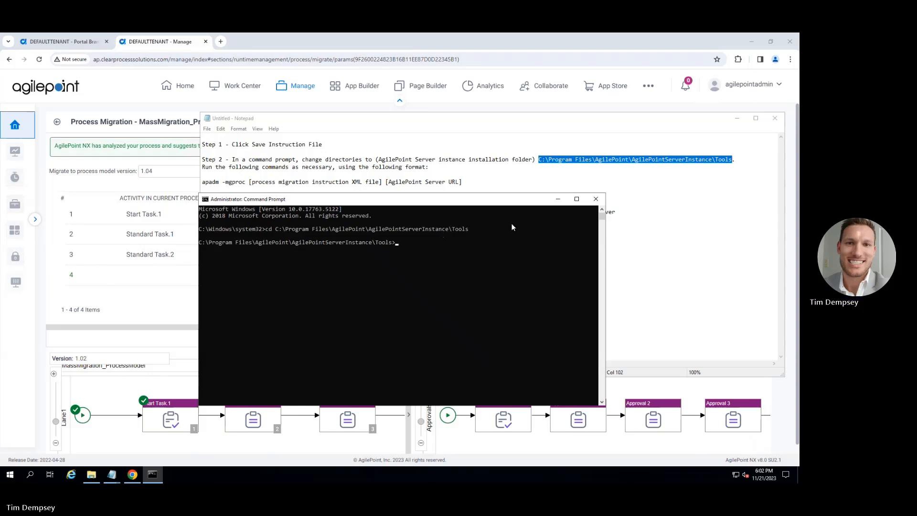
Step: Examine the apadm -mgproc command format in the notes, including its instruction XML file and AgilePoint Server URL arguments
{"action": "left_click", "coordinate": [366, 176]}
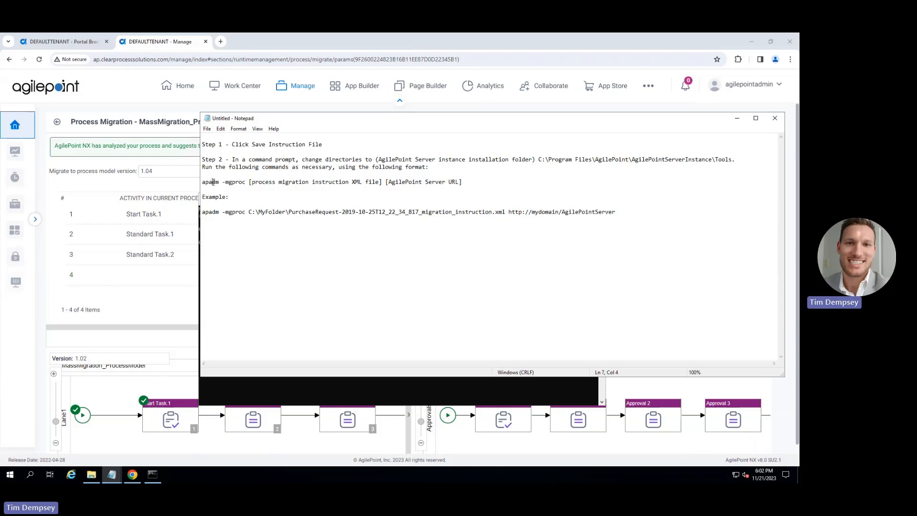
{"action": "left_click_drag", "start_coordinate": [246, 182], "coordinate": [202, 182]}
{"action": "left_click", "coordinate": [222, 182]}
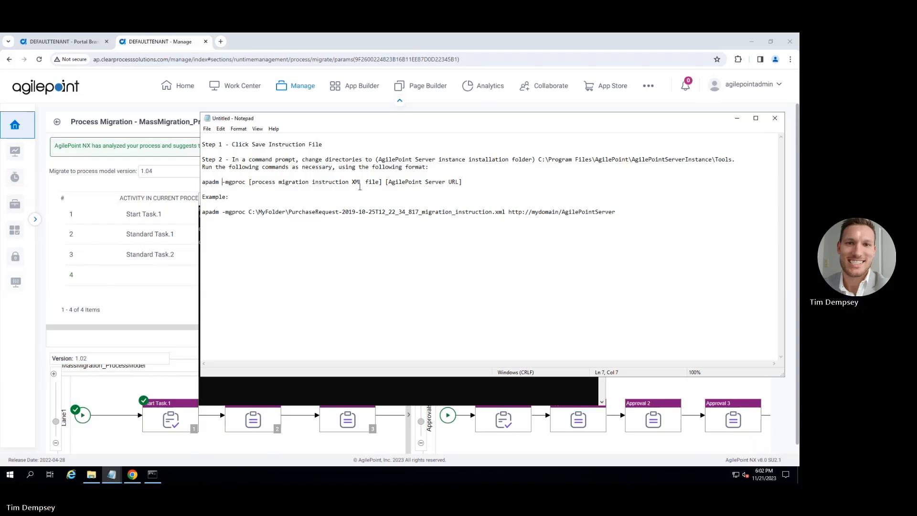
{"action": "left_click_drag", "start_coordinate": [382, 182], "coordinate": [249, 183]}
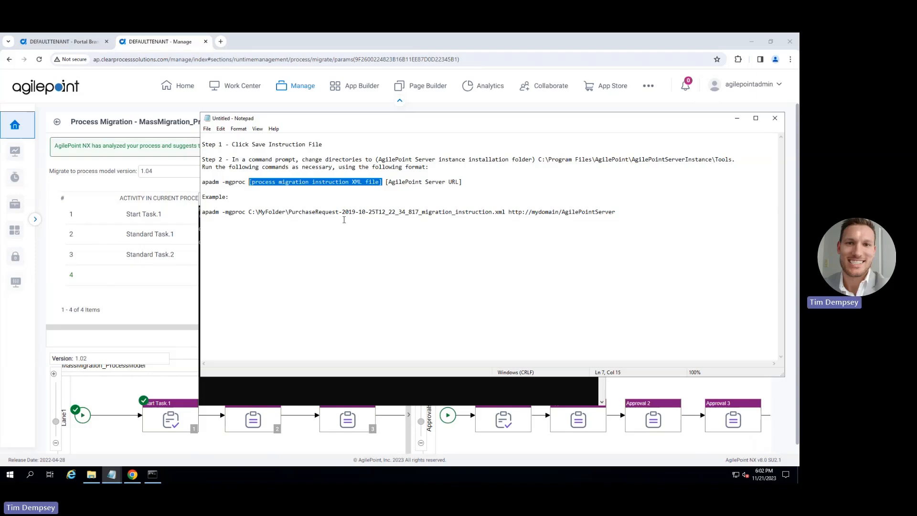
{"action": "left_click_drag", "start_coordinate": [464, 182], "coordinate": [387, 182]}
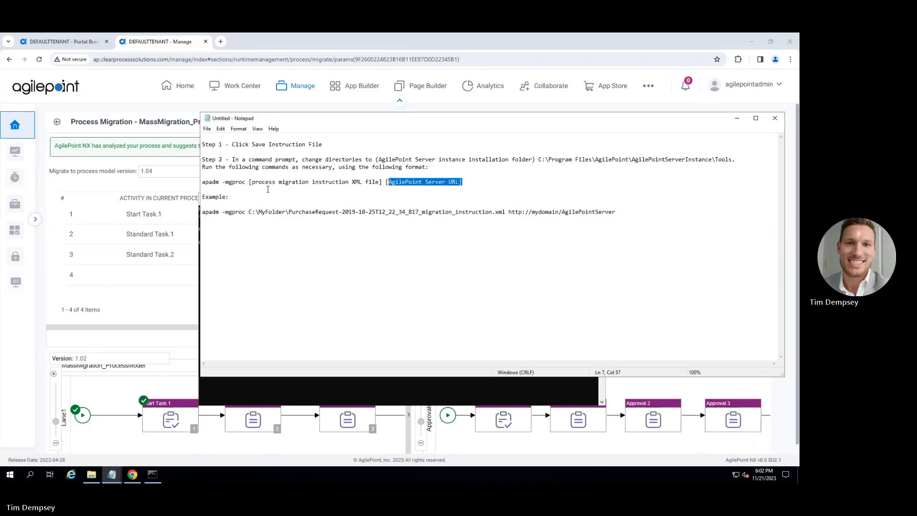
{"action": "left_click", "coordinate": [439, 182]}
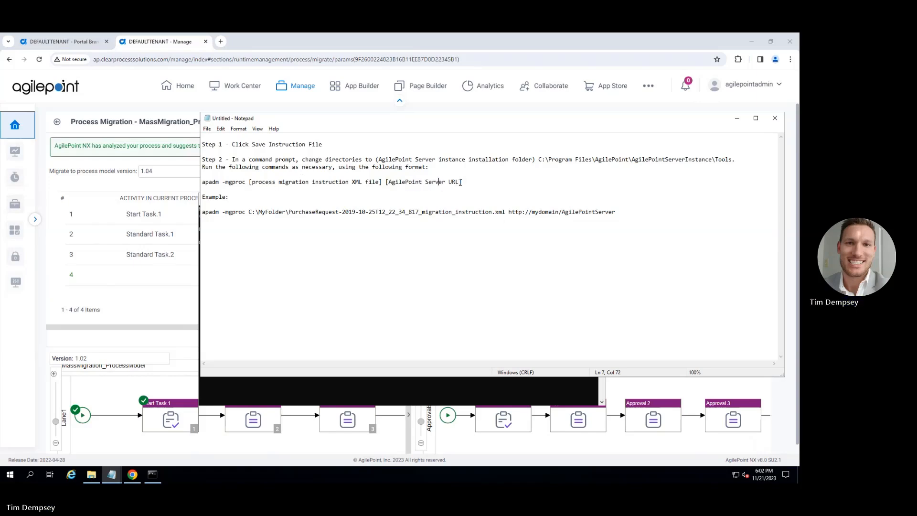
{"action": "left_click_drag", "start_coordinate": [464, 182], "coordinate": [385, 182]}
{"action": "left_click", "coordinate": [405, 182]}
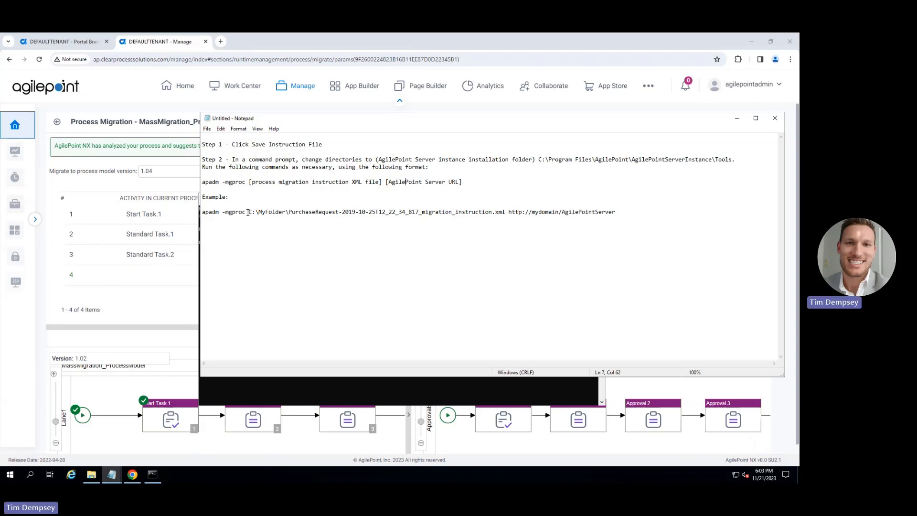
Step: Examine the example command's parts in the notes: apadm -mgproc, the migration instruction XML path and the server URL
{"action": "left_click_drag", "start_coordinate": [247, 213], "coordinate": [207, 215]}
{"action": "left_click_drag", "start_coordinate": [505, 213], "coordinate": [250, 214]}
{"action": "left_click", "coordinate": [544, 213]}
{"action": "left_click_drag", "start_coordinate": [623, 213], "coordinate": [510, 211]}
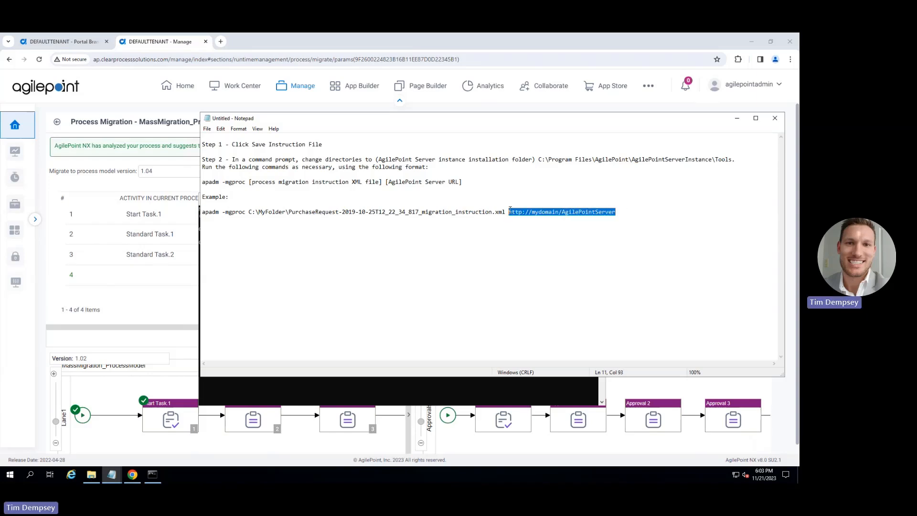
Step: Switch to the Portal Branding page, expand its settings navigation, and bring up the screenshot showing the tenant's server instance URL fields
{"action": "left_click", "coordinate": [84, 44]}
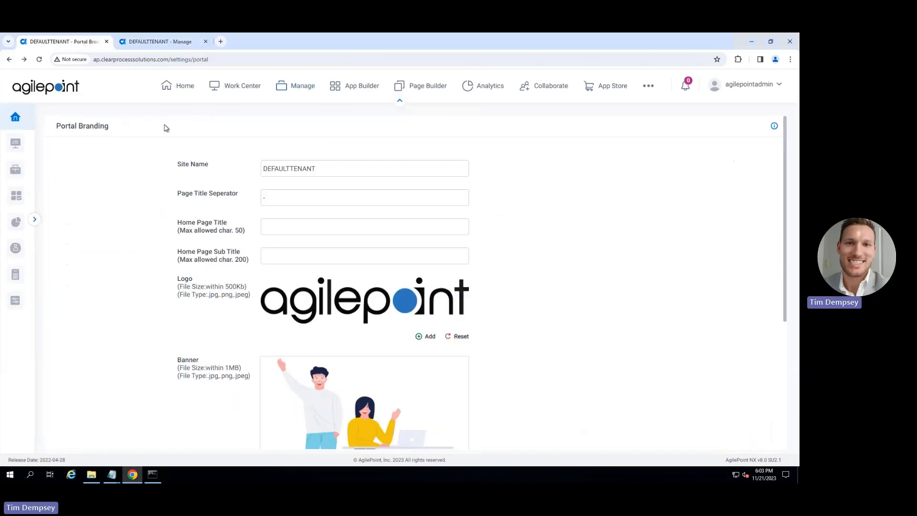
{"action": "left_click", "coordinate": [35, 219]}
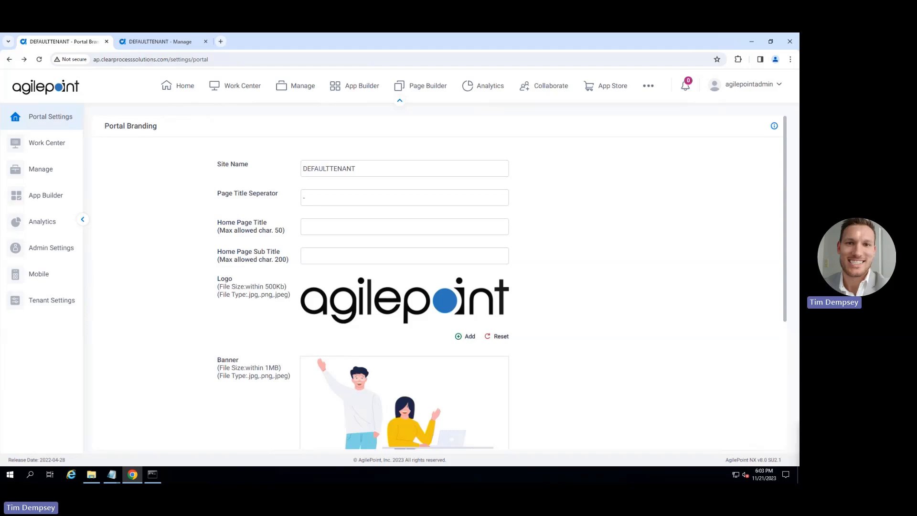
{"action": "left_click_drag", "start_coordinate": [798, 439], "coordinate": [325, 68]}
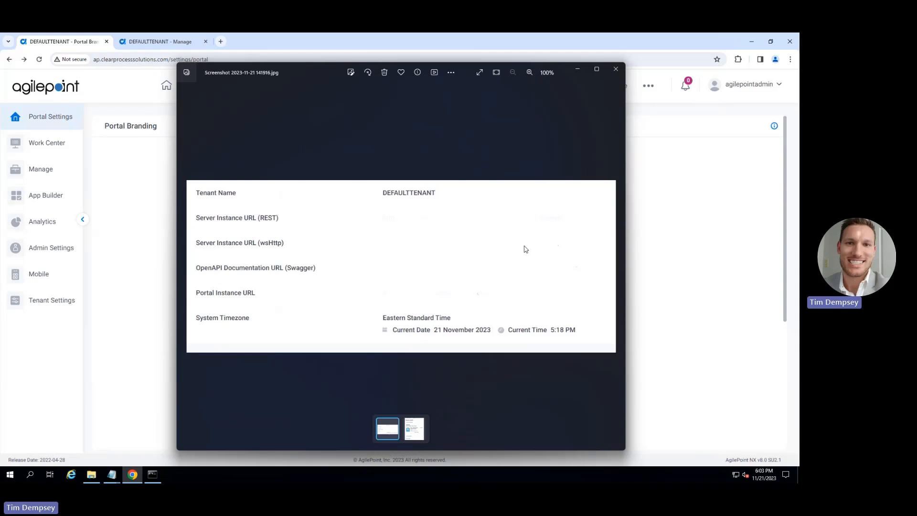
Step: Put away the server URL screenshot, return to the untitled Notepad notes and select the entire example apadm -mgproc command line
{"action": "left_click", "coordinate": [576, 70]}
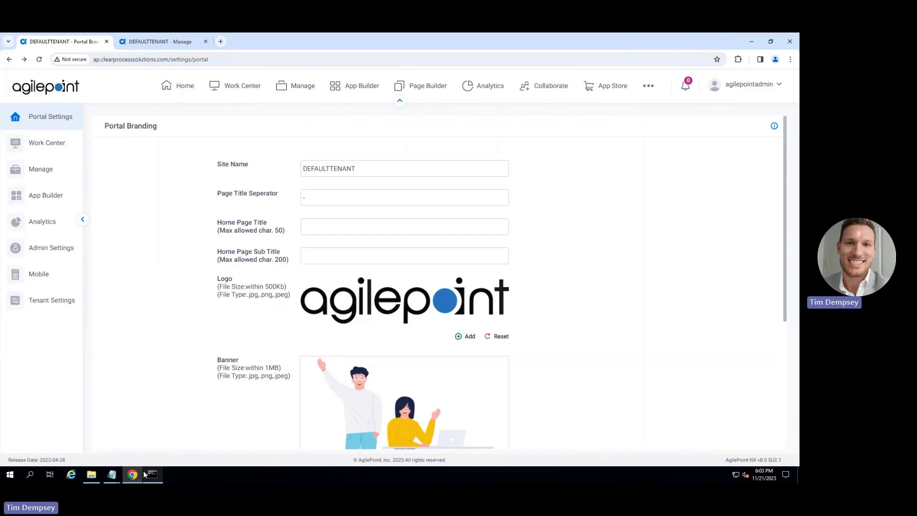
{"action": "mouse_move", "coordinate": [111, 474]}
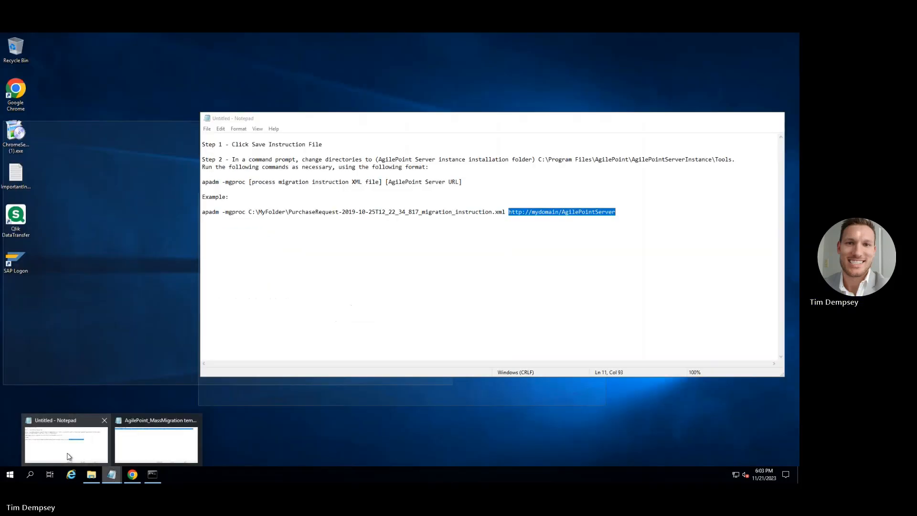
{"action": "left_click", "coordinate": [68, 456]}
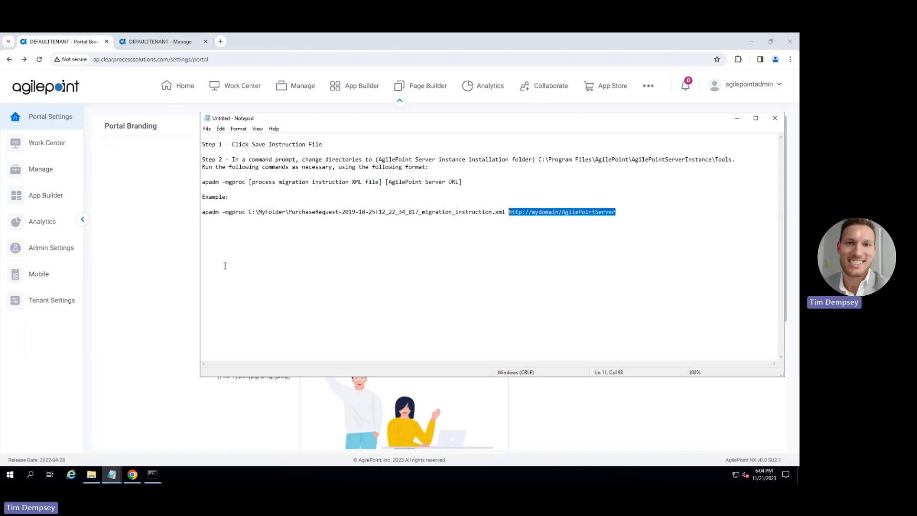
{"action": "left_click_drag", "start_coordinate": [640, 212], "coordinate": [200, 215]}
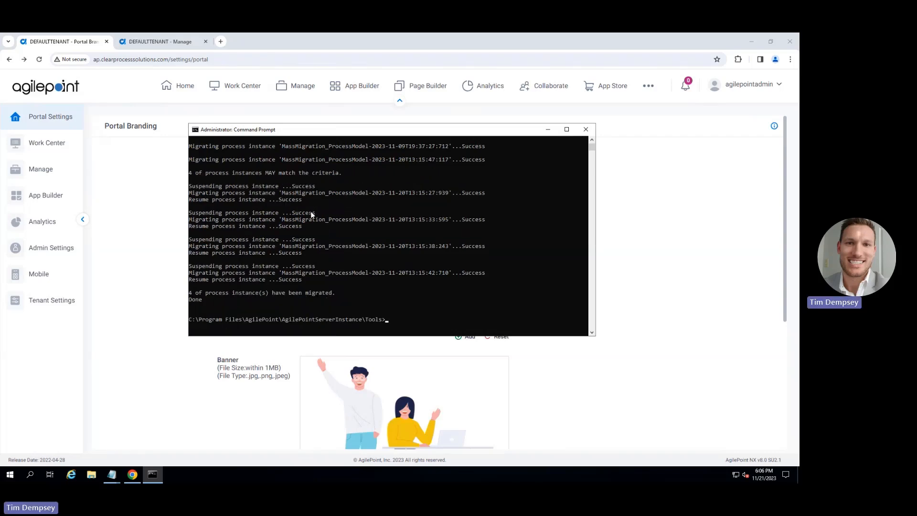
Step: Leave the Process Migration page for the Processes list and collapse the details of the suspended instance started 2023/11/20 13:15:47
{"action": "scroll", "coordinate": [310, 211], "scroll_direction": "up", "scroll_amount": 1}
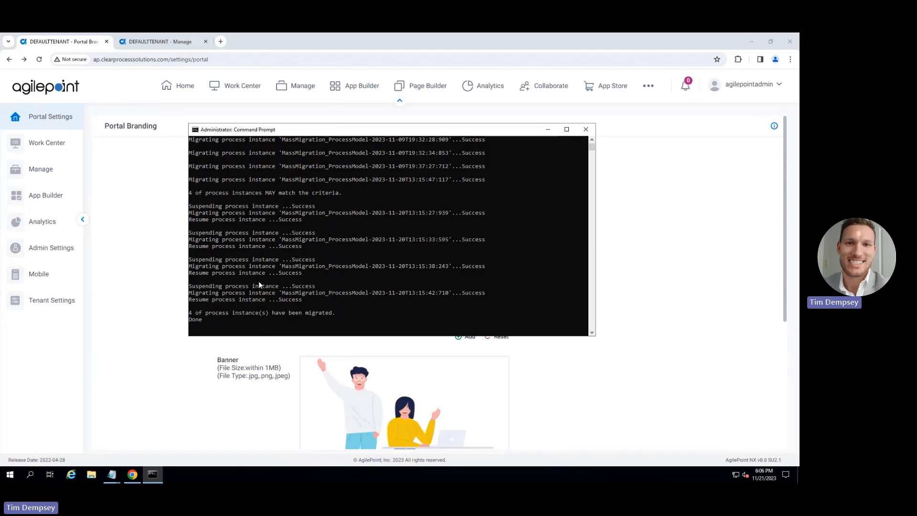
{"action": "left_click", "coordinate": [153, 43]}
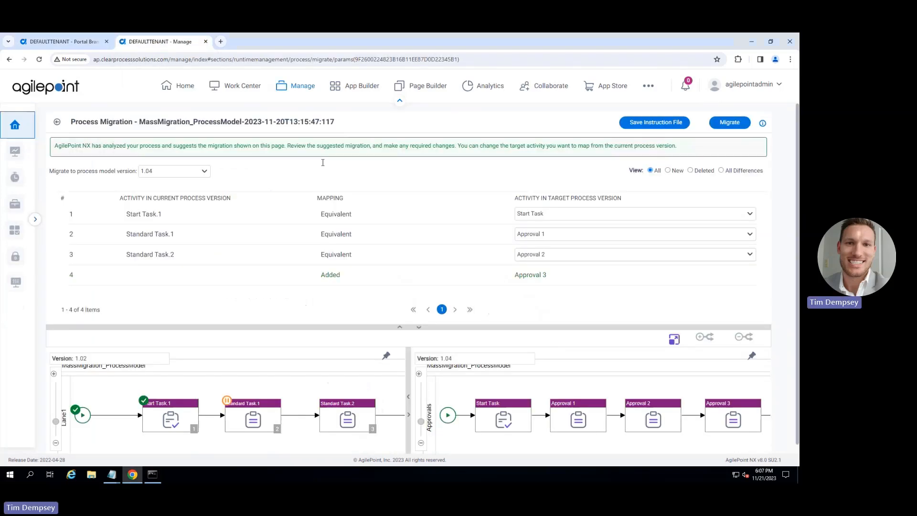
{"action": "left_click", "coordinate": [58, 122]}
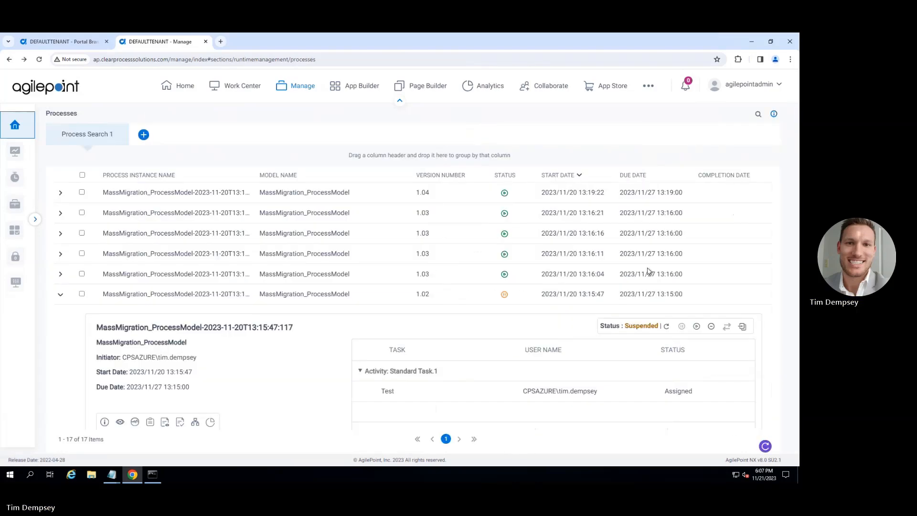
{"action": "left_click", "coordinate": [60, 294]}
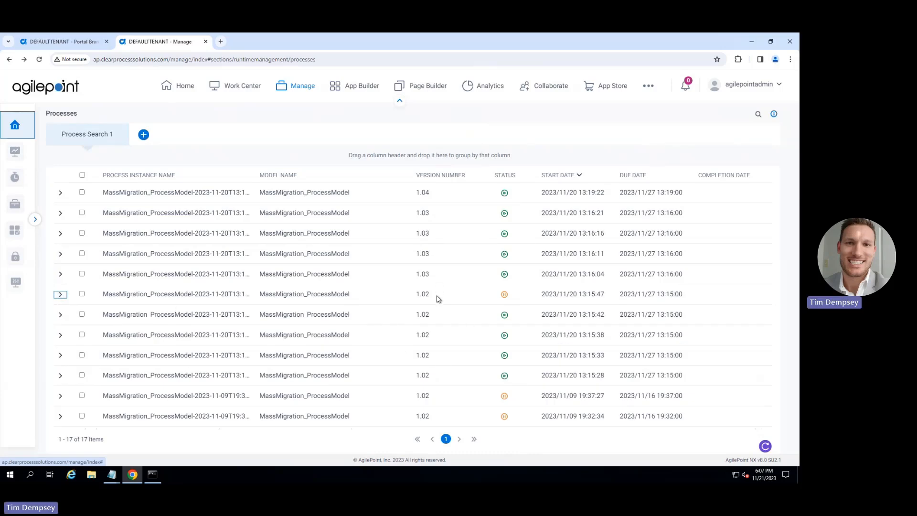
{"action": "scroll", "coordinate": [462, 362], "scroll_direction": "down", "scroll_amount": 1}
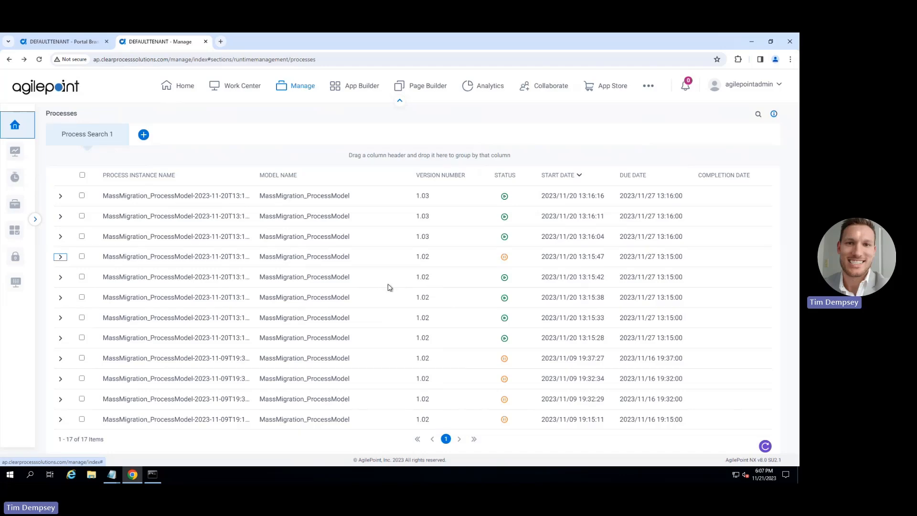
Step: Switch to Command Prompt and review the migration output for the suspended and running process instances, then minimize it
{"action": "left_click", "coordinate": [160, 472]}
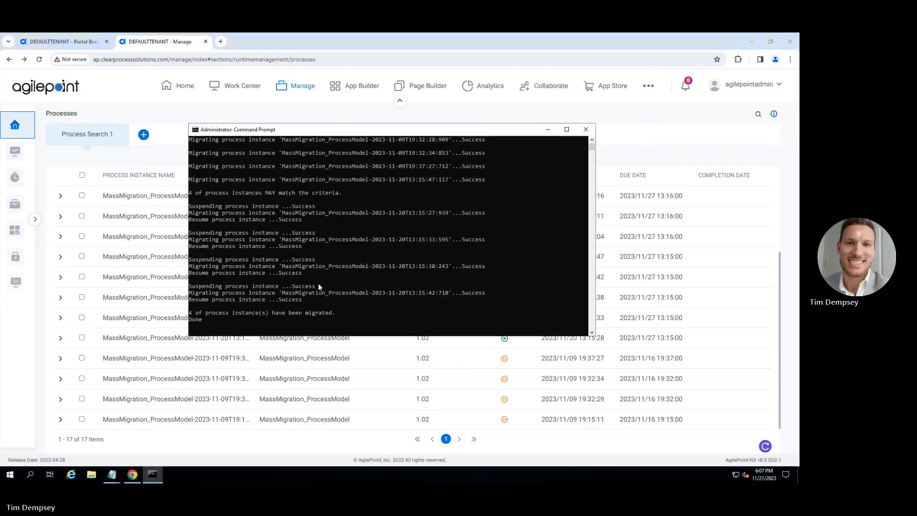
{"action": "scroll", "coordinate": [318, 283], "scroll_direction": "up", "scroll_amount": 2}
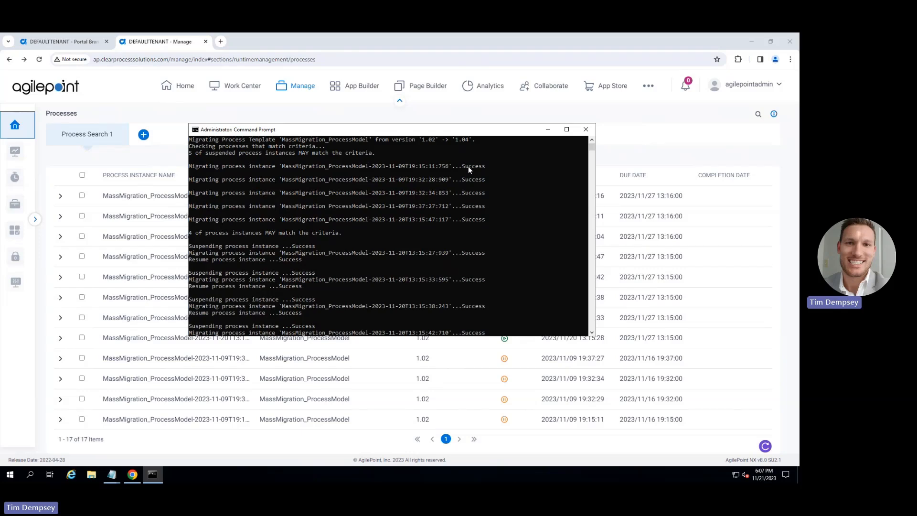
{"action": "scroll", "coordinate": [448, 221], "scroll_direction": "down", "scroll_amount": 1}
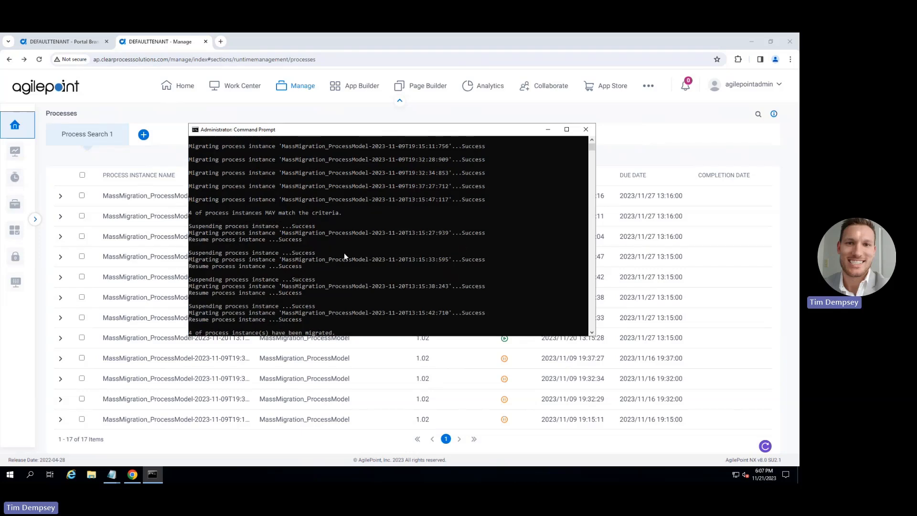
{"action": "left_click", "coordinate": [548, 129]}
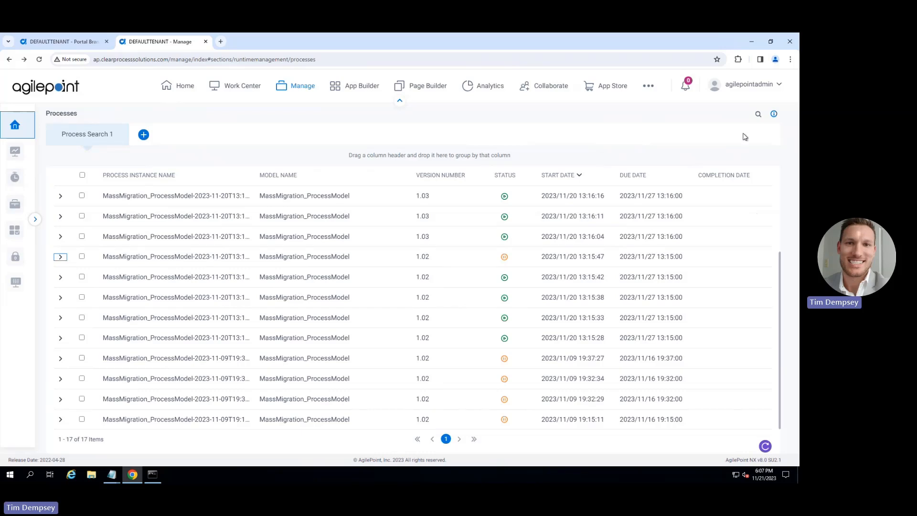
Step: Rerun the process search for the TimsTest_MassProcessMigration app with its existing criteria and check the instances' version numbers
{"action": "left_click", "coordinate": [758, 114]}
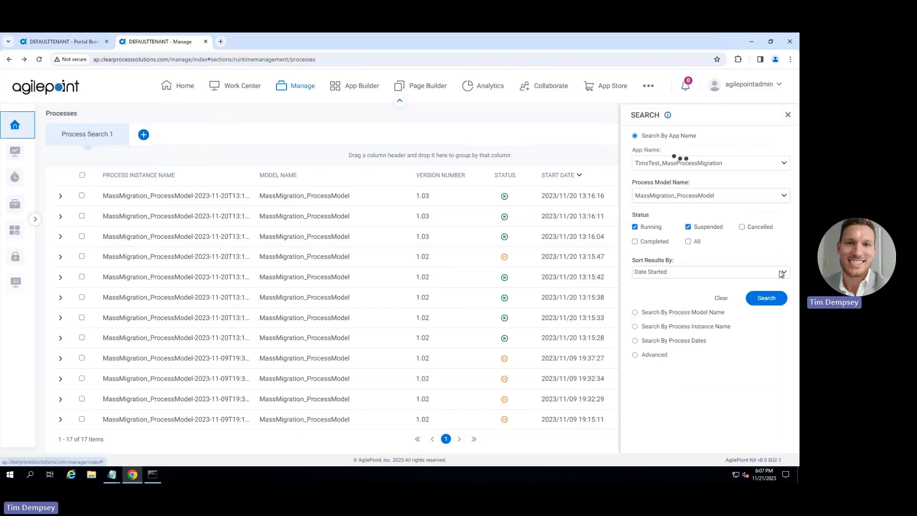
{"action": "left_click", "coordinate": [766, 299]}
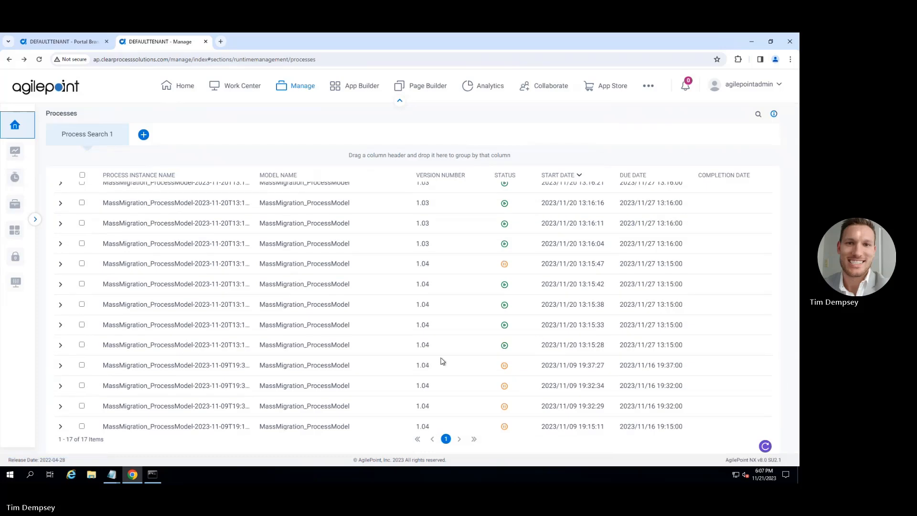
{"action": "scroll", "coordinate": [442, 362], "scroll_direction": "down", "scroll_amount": 2}
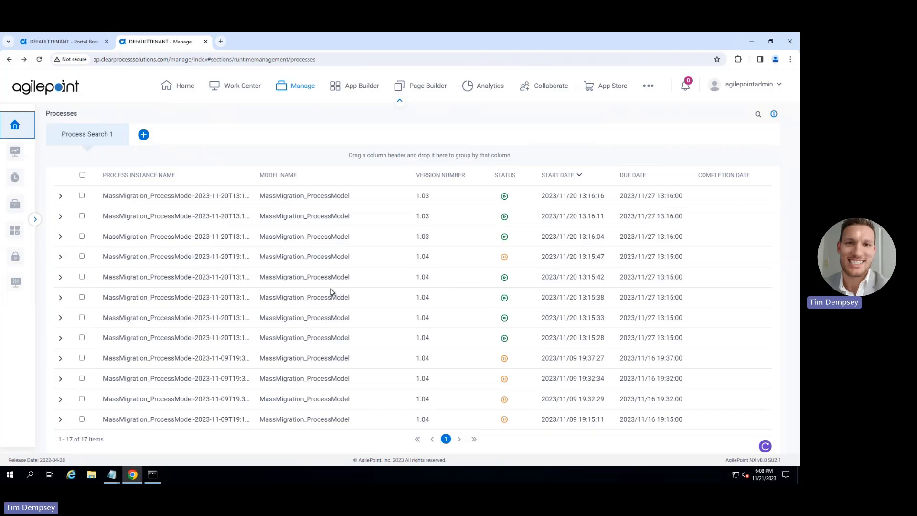
{"action": "scroll", "coordinate": [363, 282], "scroll_direction": "up", "scroll_amount": 2}
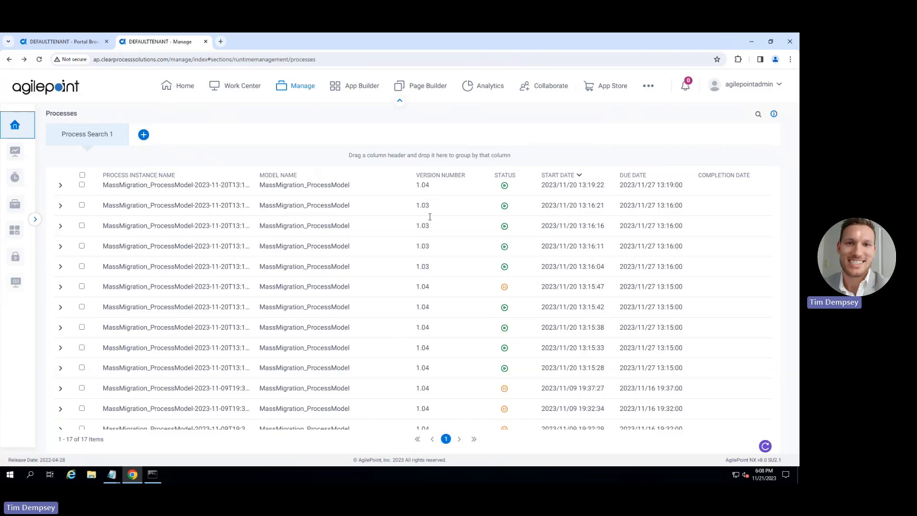
Step: Inspect the details and status controls of the running version 1.03 instance started 2023/11/20 13:16:04, and collapse it
{"action": "left_click", "coordinate": [60, 266]}
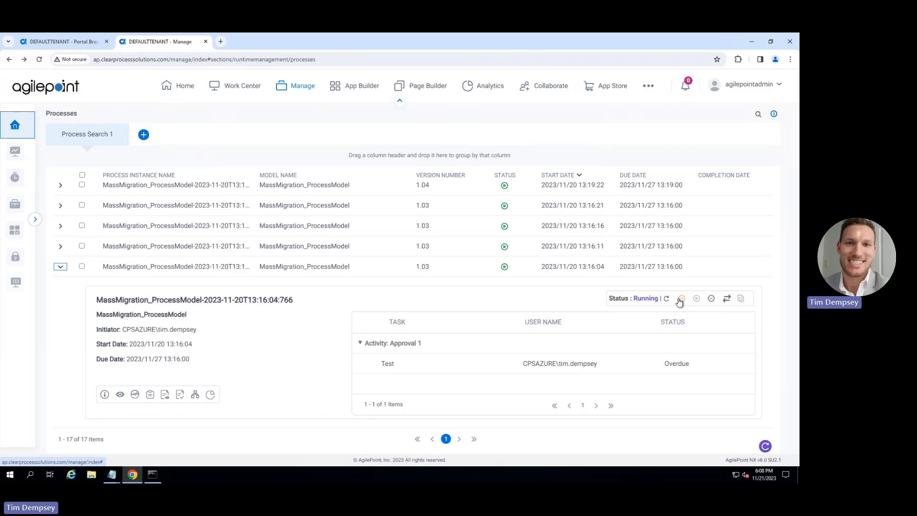
{"action": "left_click", "coordinate": [60, 267]}
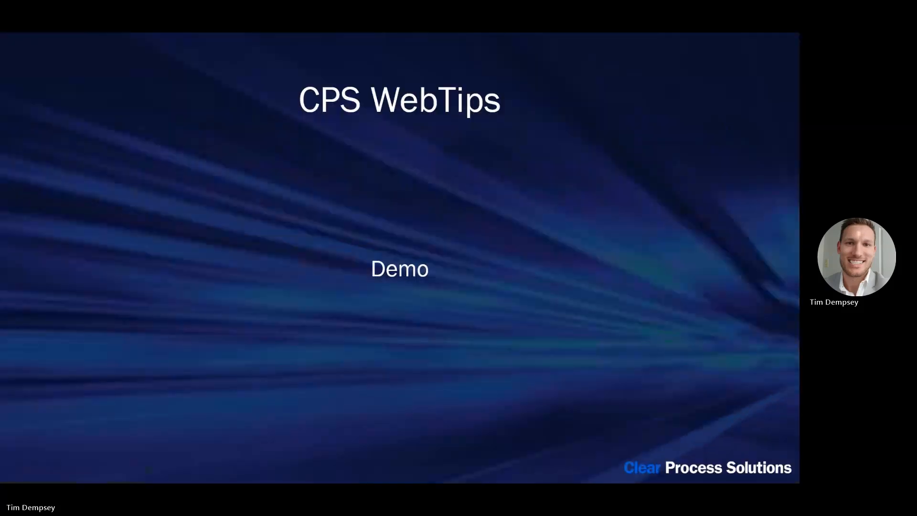
{"action": "left_click", "coordinate": [434, 296]}
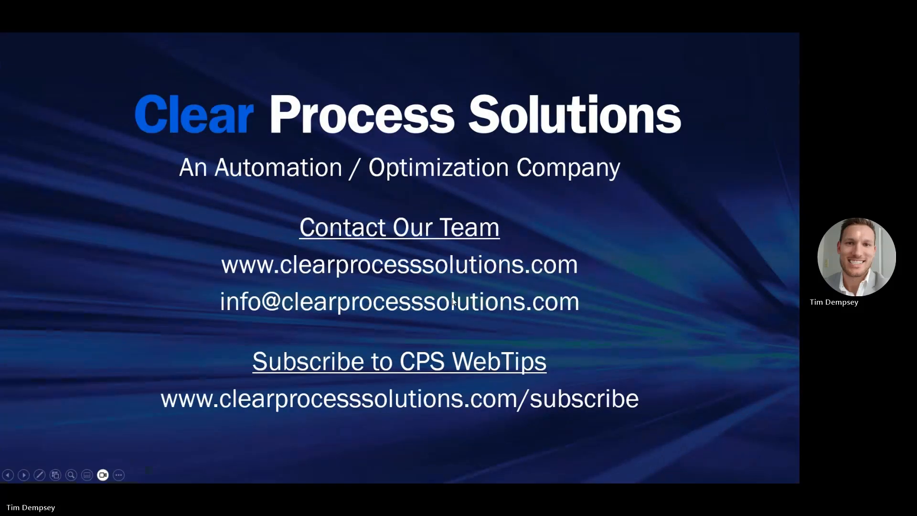